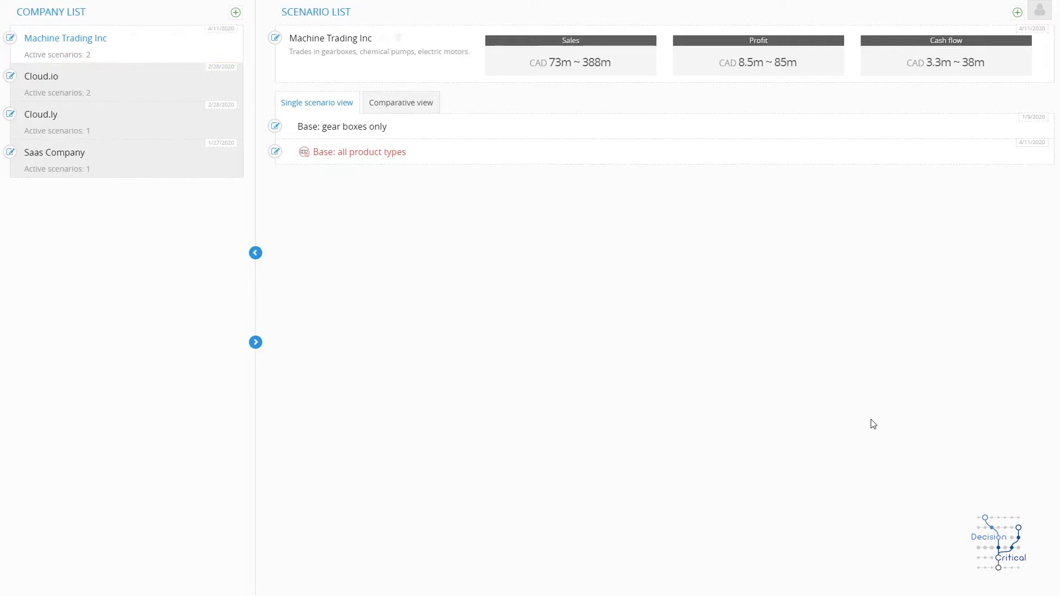
- Open the "Base: all product types" scenario of Machine Trading Inc and display its cash balance report
{"action": "left_click", "coordinate": [256, 254]}
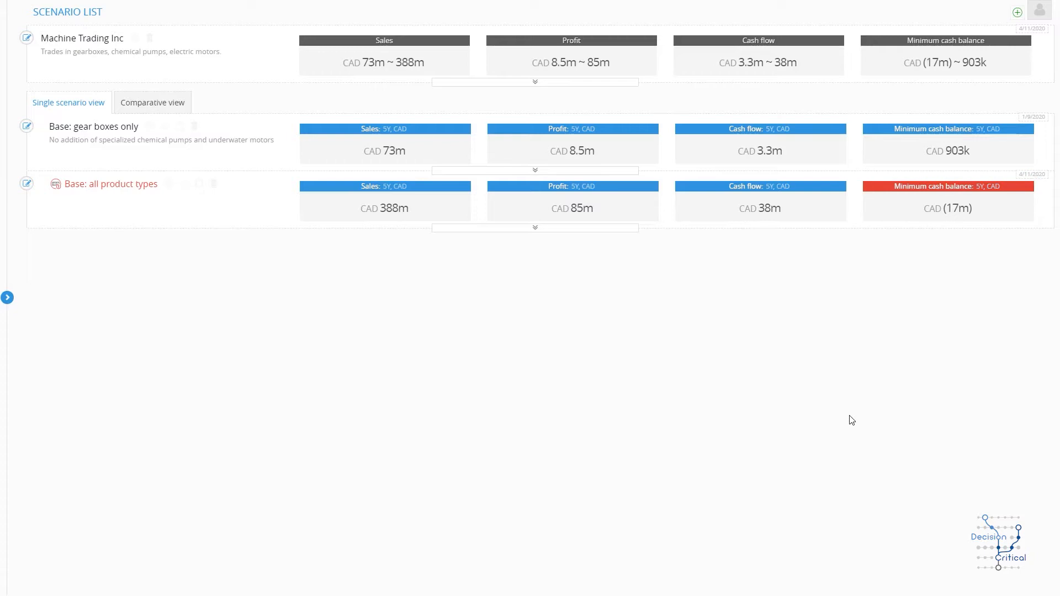
{"action": "left_click", "coordinate": [121, 183]}
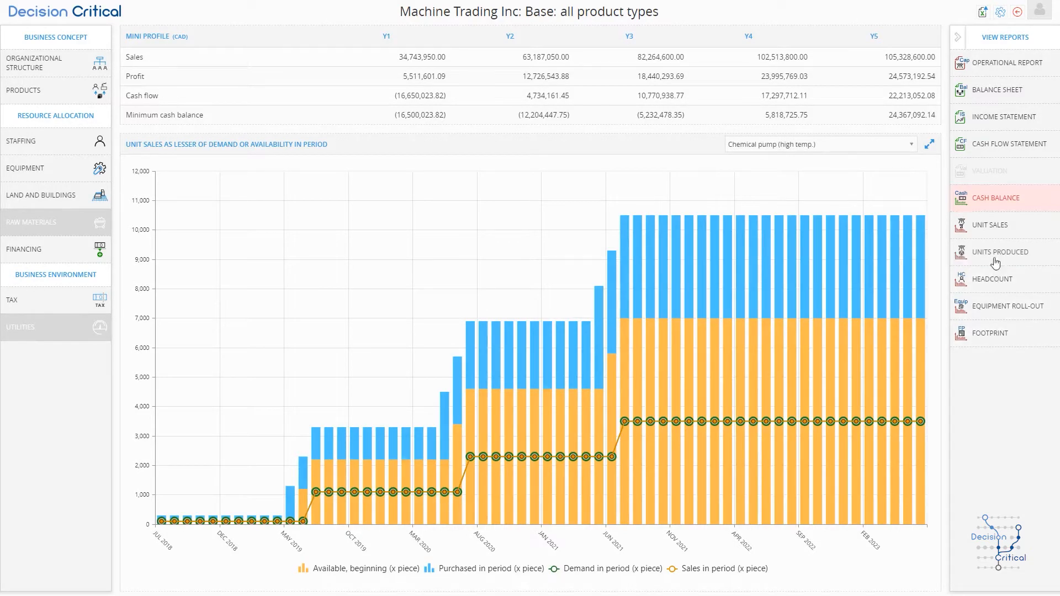
{"action": "left_click", "coordinate": [983, 197]}
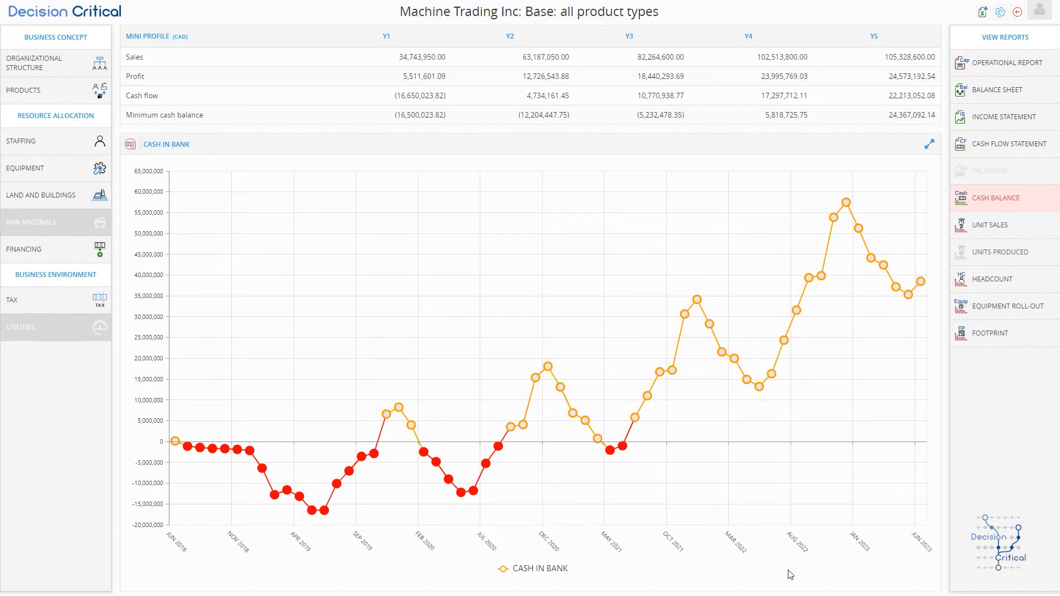
- Add an equity investment named "Founder's investment capital" with an amount of CAD 5,000,000 to the scenario's financing
{"action": "left_click", "coordinate": [35, 252]}
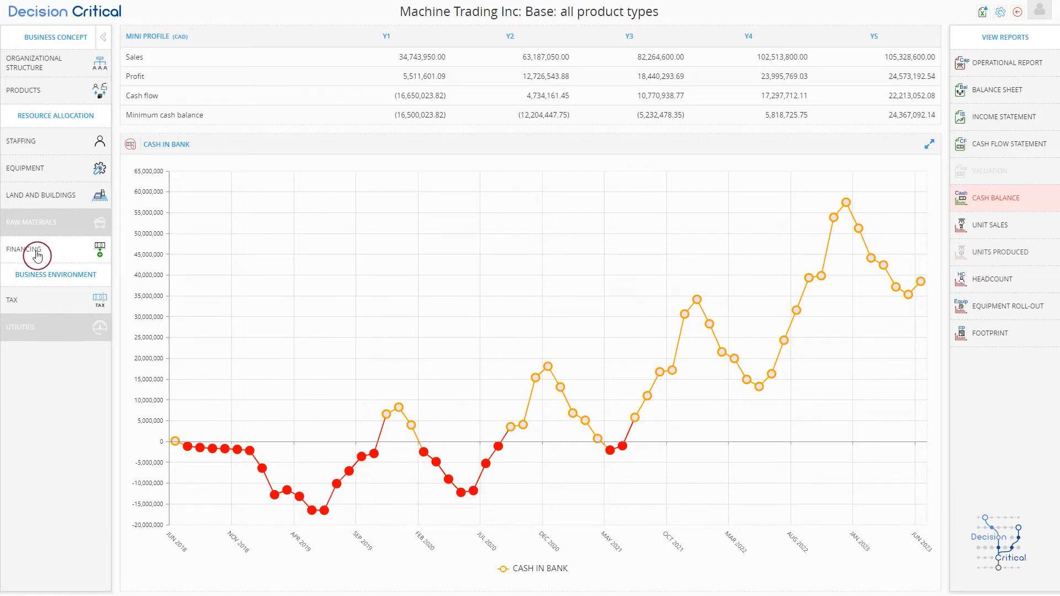
{"action": "left_click", "coordinate": [429, 80]}
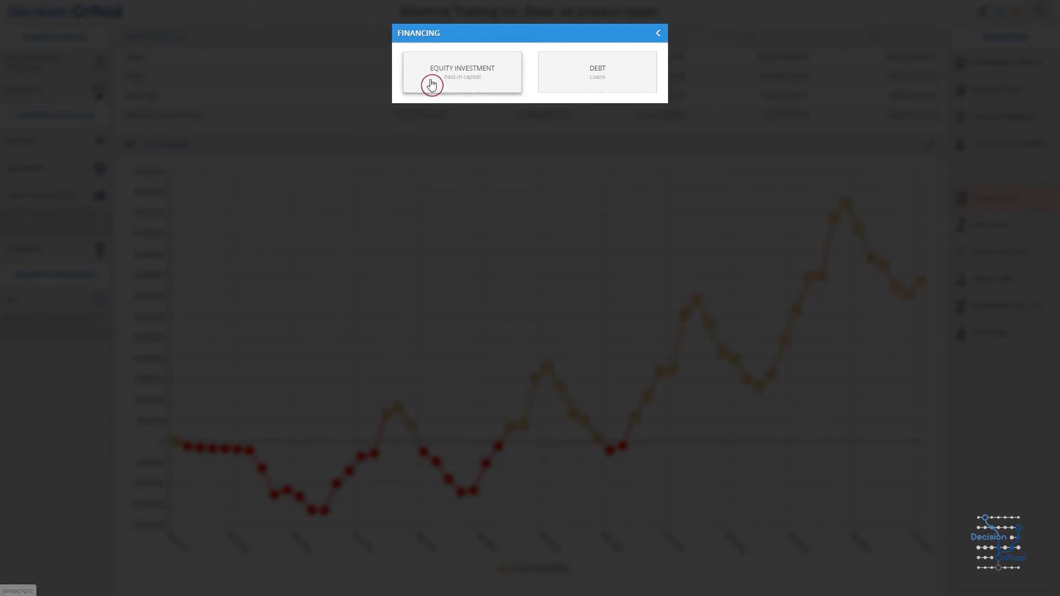
{"action": "left_click", "coordinate": [311, 111]}
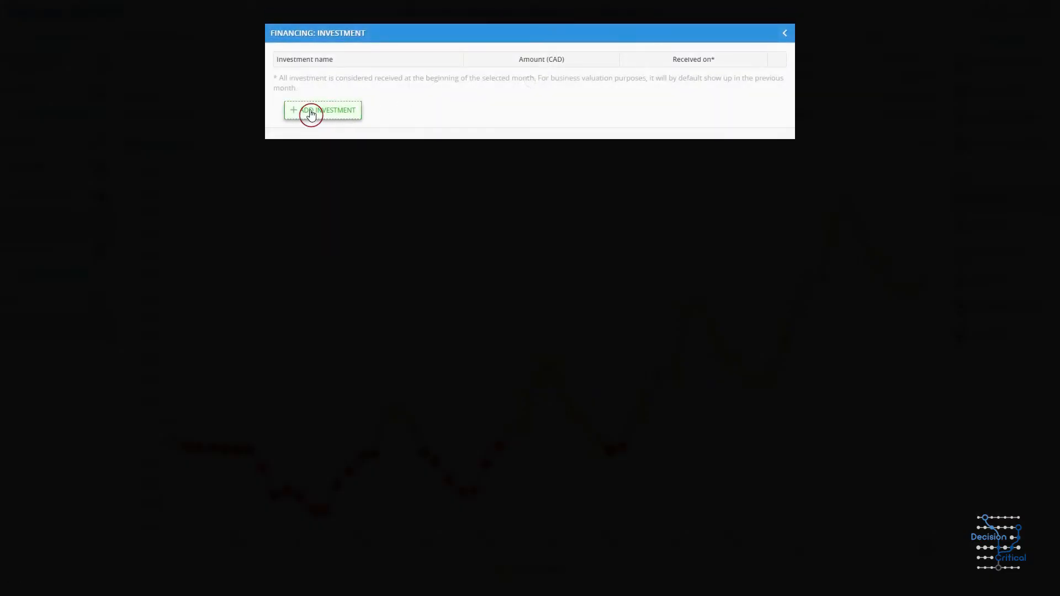
{"action": "left_click", "coordinate": [317, 76]}
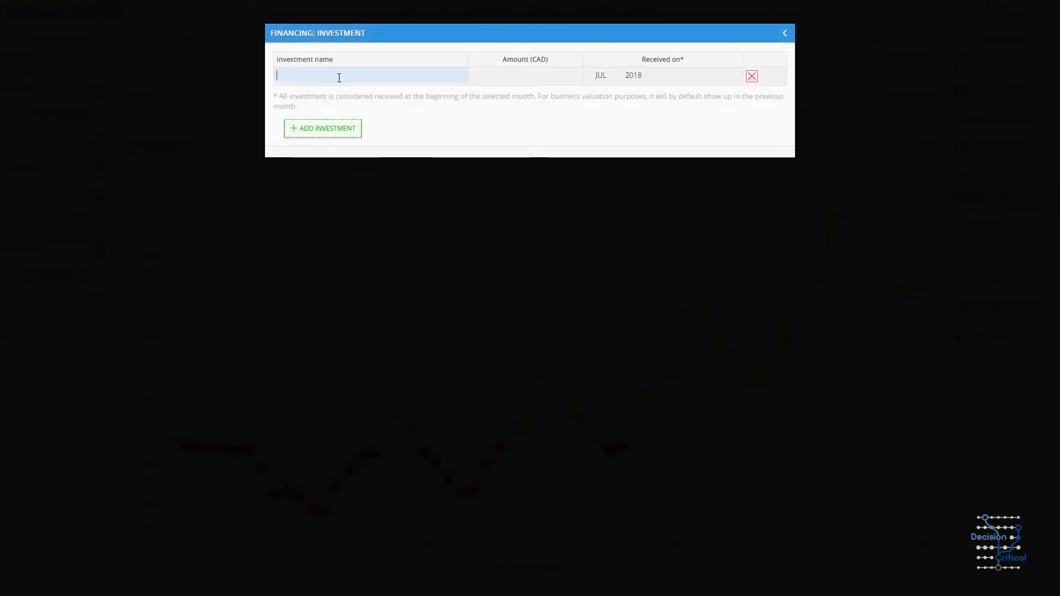
{"action": "type", "text": "Founder's investment capital"}
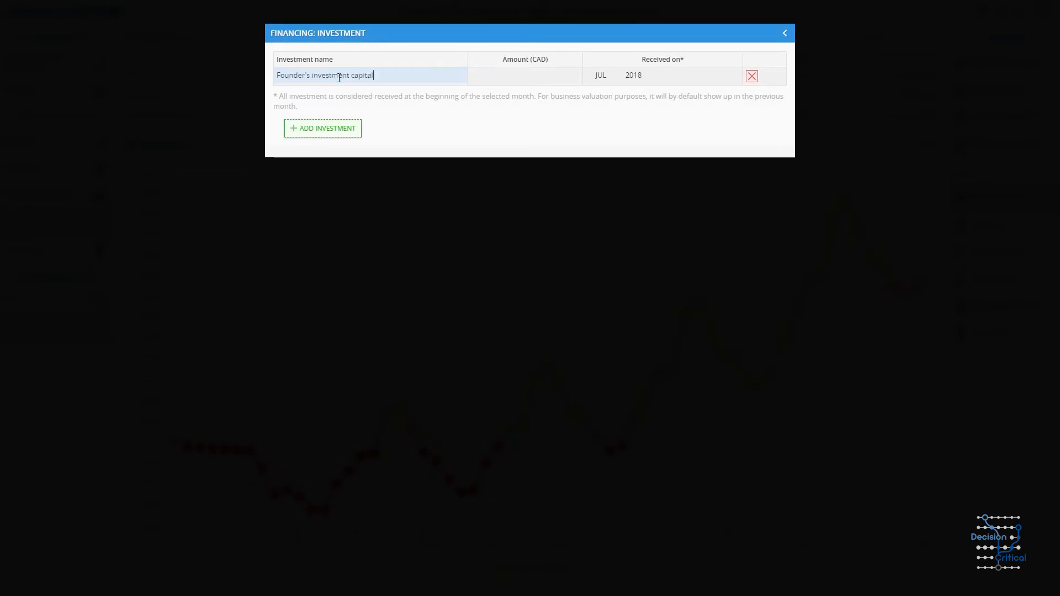
{"action": "key", "text": "Tab"}
{"action": "type", "text": "5000000"}
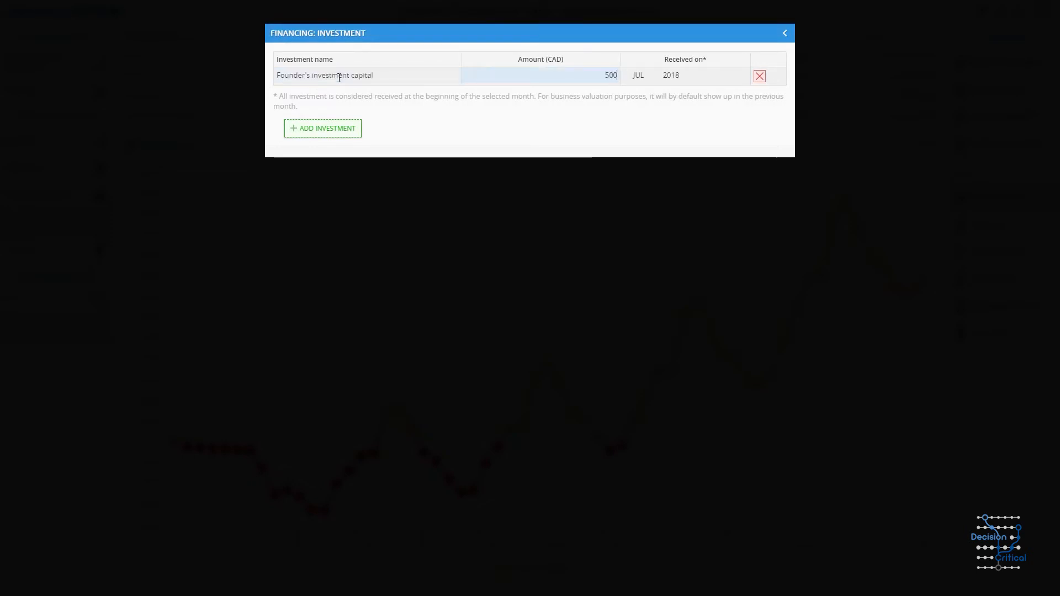
{"action": "key", "text": "Return"}
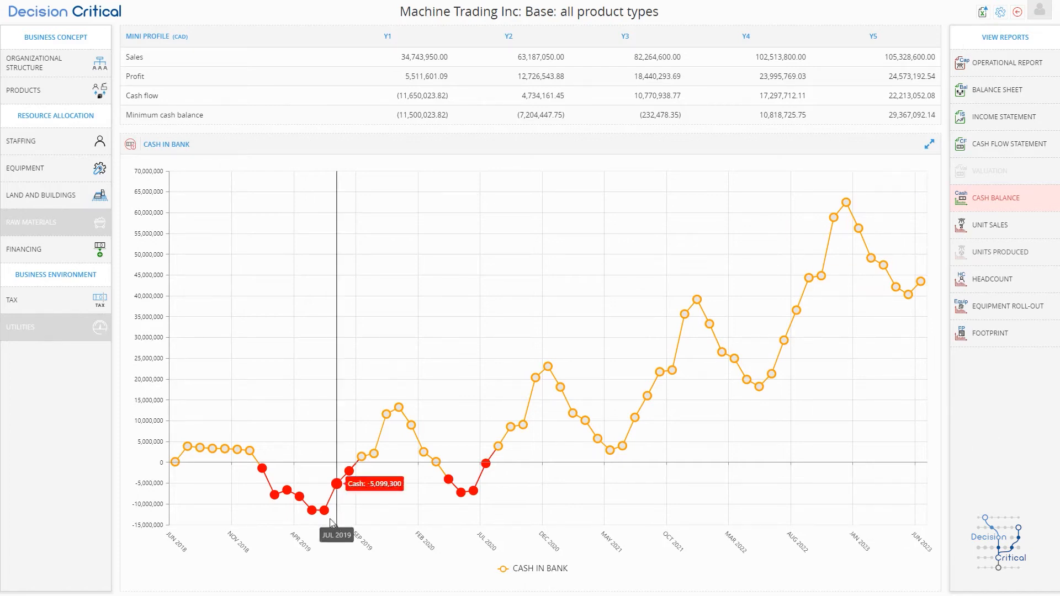
- Start a new interest-only bullet loan in the scenario's debt financing and name it "LT note SI-Bank"
{"action": "mouse_move", "coordinate": [327, 519]}
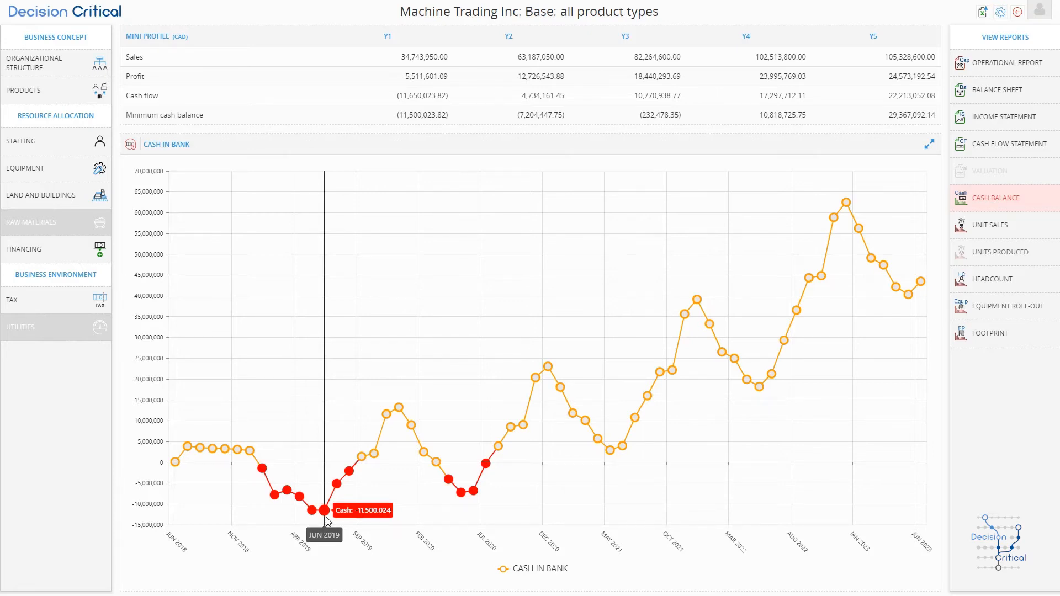
{"action": "left_click", "coordinate": [40, 250]}
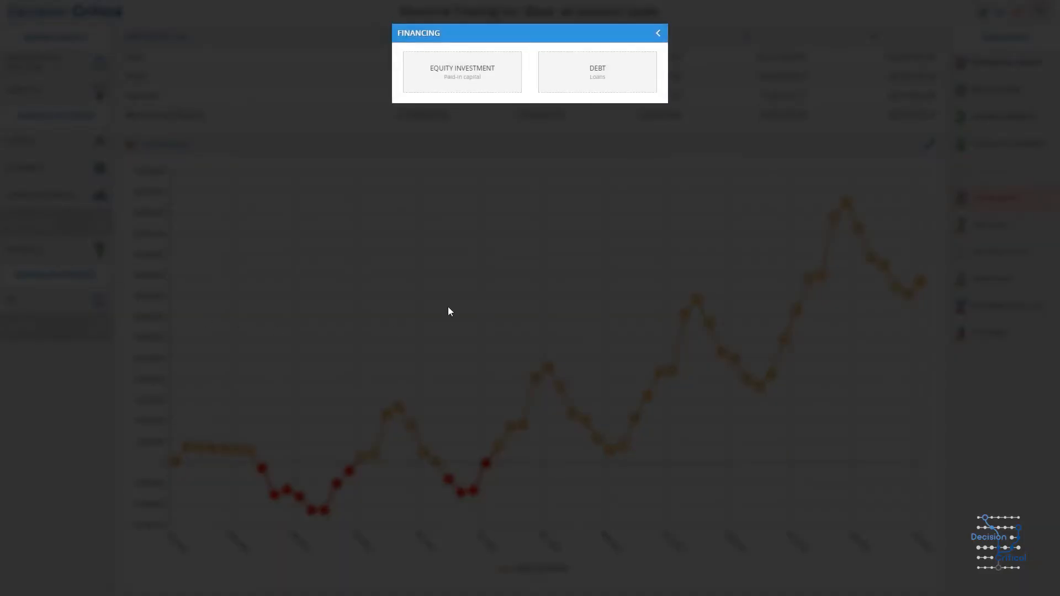
{"action": "left_click", "coordinate": [607, 74]}
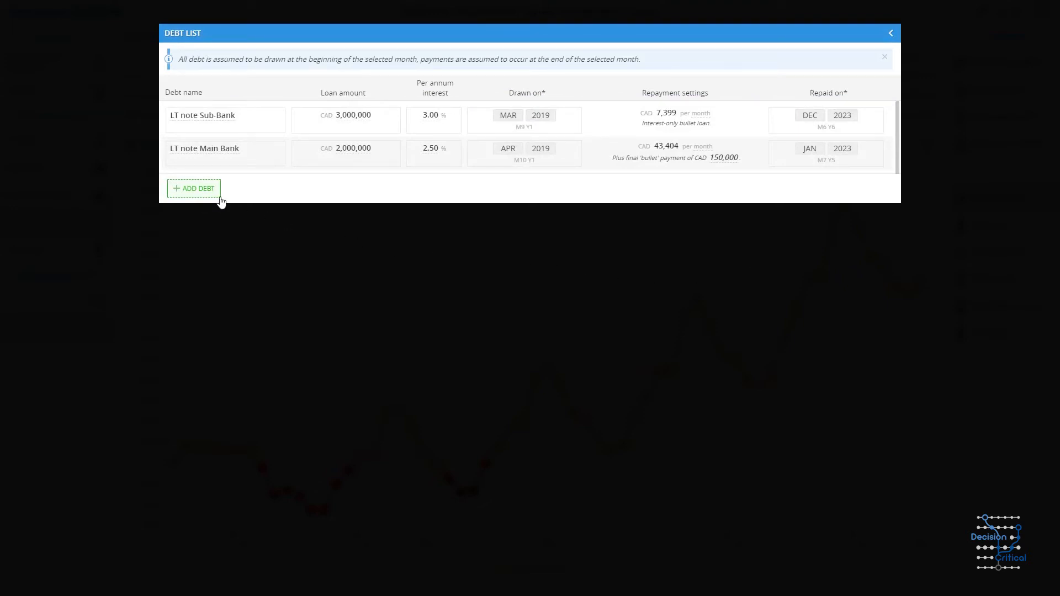
{"action": "left_click", "coordinate": [194, 188]}
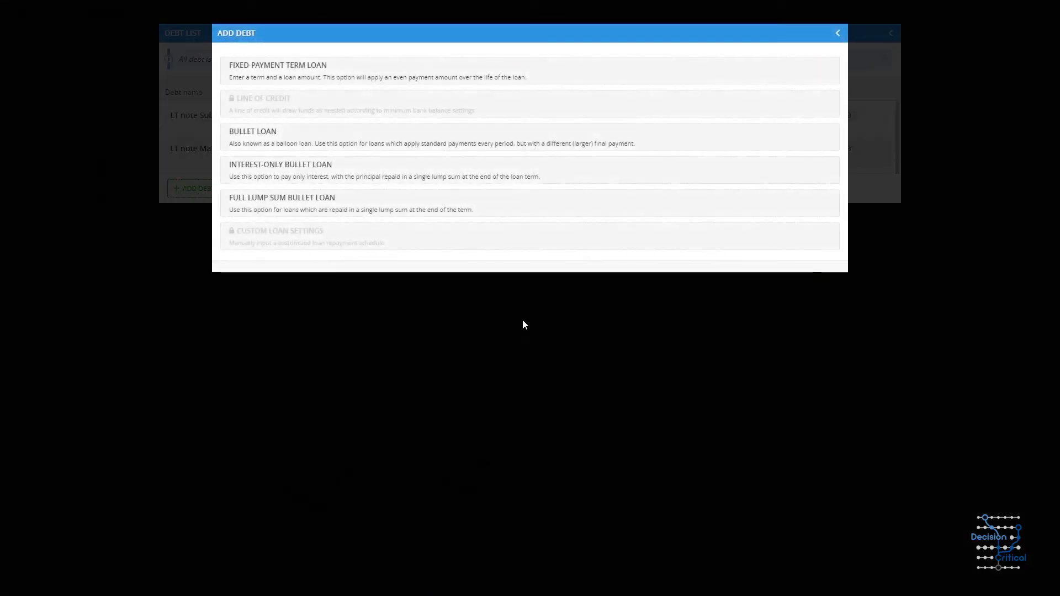
{"action": "left_click", "coordinate": [558, 175]}
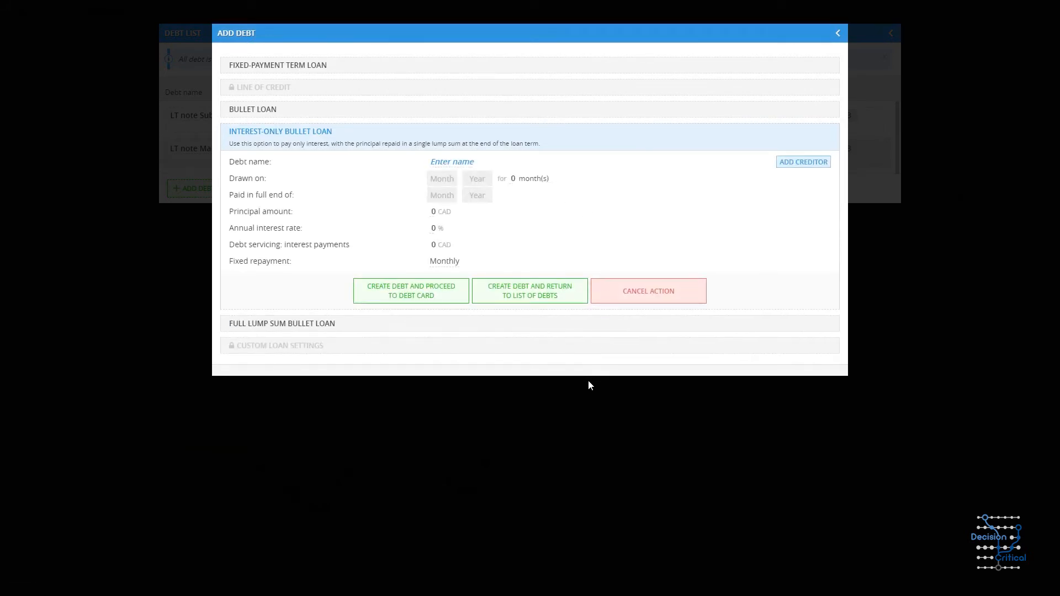
{"action": "left_click", "coordinate": [452, 162]}
{"action": "type", "text": "LT note SI-Bank"}
- Set the loan as drawn on December 2018 and paid in full at the end of August 2020
{"action": "left_click", "coordinate": [445, 179]}
{"action": "type", "text": "EC"}
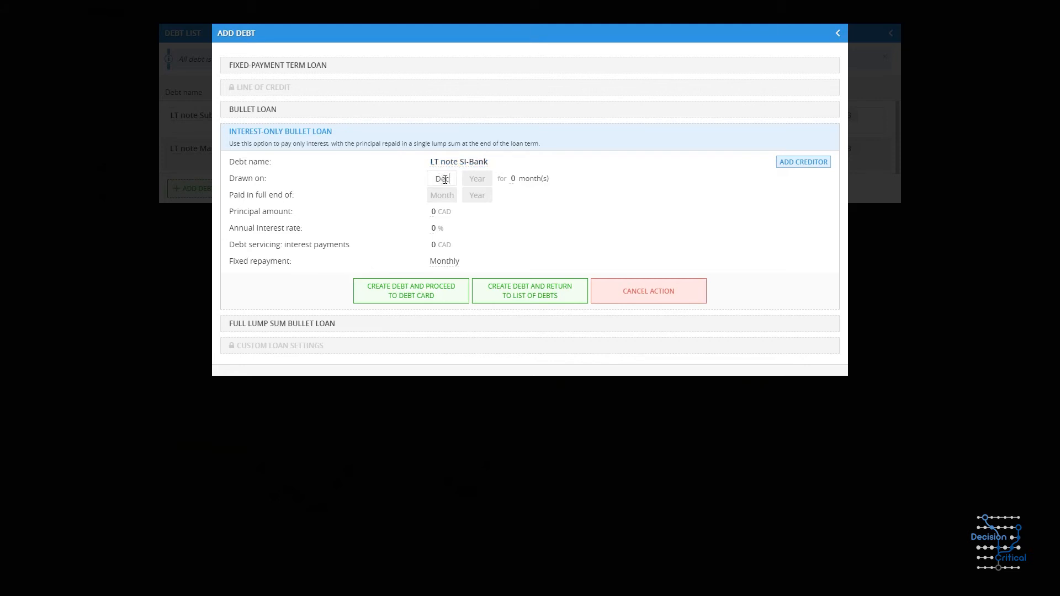
{"action": "key", "text": "Tab"}
{"action": "type", "text": "2018"}
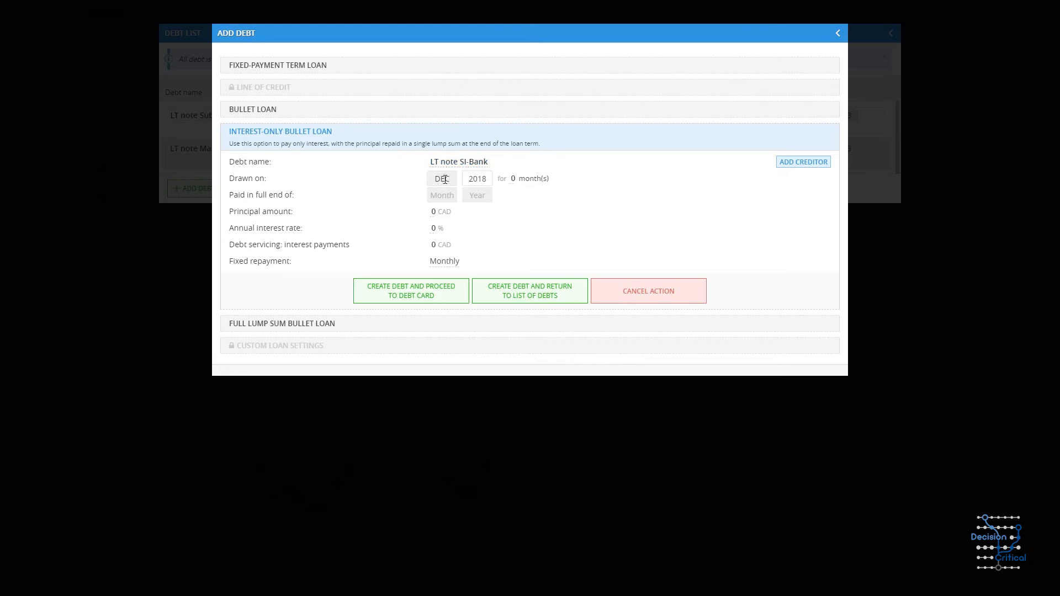
{"action": "left_click", "coordinate": [447, 194]}
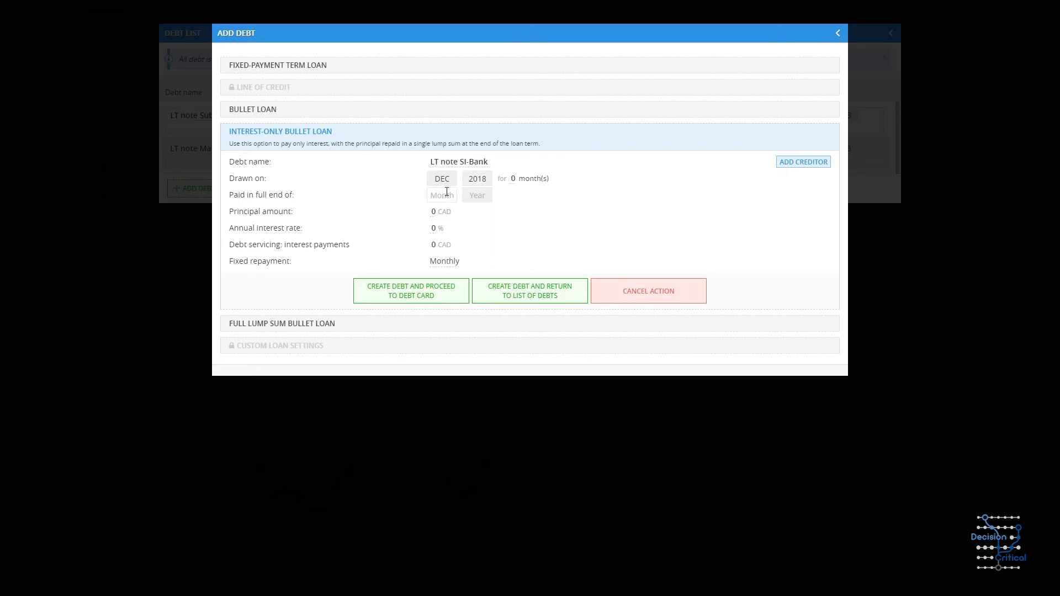
{"action": "type", "text": "aug"}
{"action": "key", "text": "Tab"}
{"action": "type", "text": "2020"}
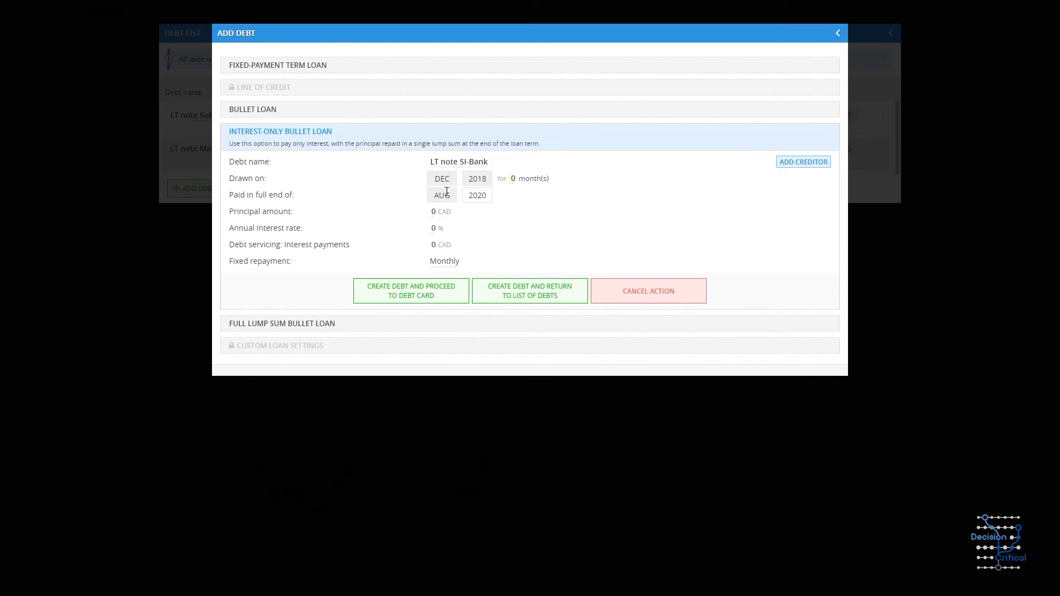
- Set the principal to 12,000,000 CAD and the annual interest rate to 1.75%, and create the debt, proceeding to its debt card
{"action": "left_click", "coordinate": [434, 212]}
{"action": "type", "text": "12,000,00"}
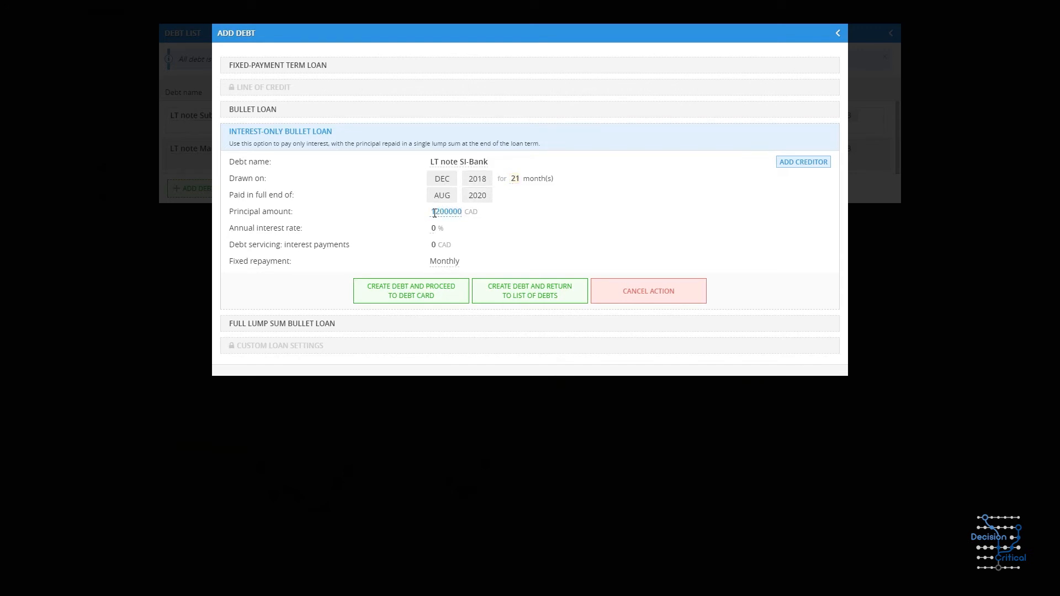
{"action": "type", "text": "0"}
{"action": "key", "text": "Tab"}
{"action": "type", "text": "14"}
{"action": "type", "text": ".75"}
{"action": "left_click", "coordinate": [432, 293]}
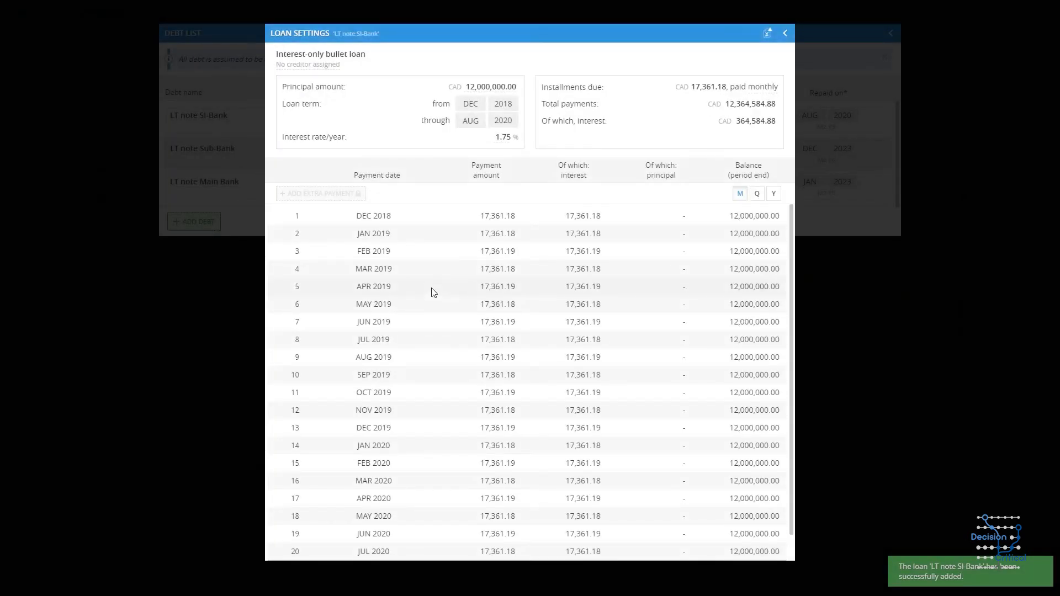
- Export the new loan's amortization schedule, and close the loan settings and the debt list
{"action": "mouse_move", "coordinate": [793, 253]}
{"action": "left_mouse_down"}
{"action": "mouse_move", "coordinate": [798, 336]}
{"action": "mouse_move", "coordinate": [791, 221]}
{"action": "left_mouse_up"}
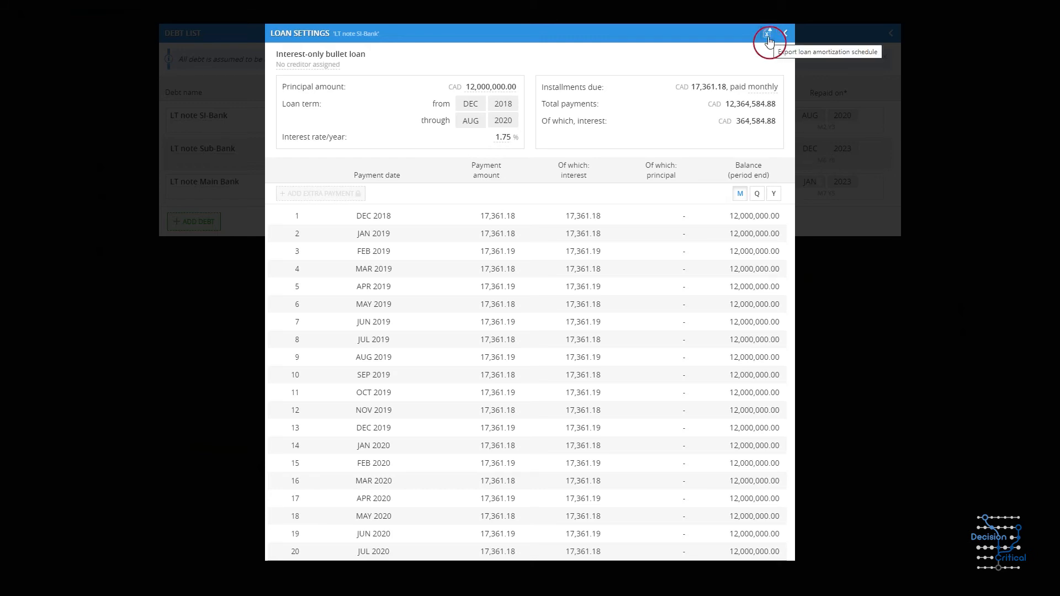
{"action": "left_click", "coordinate": [768, 35]}
{"action": "left_click", "coordinate": [786, 34]}
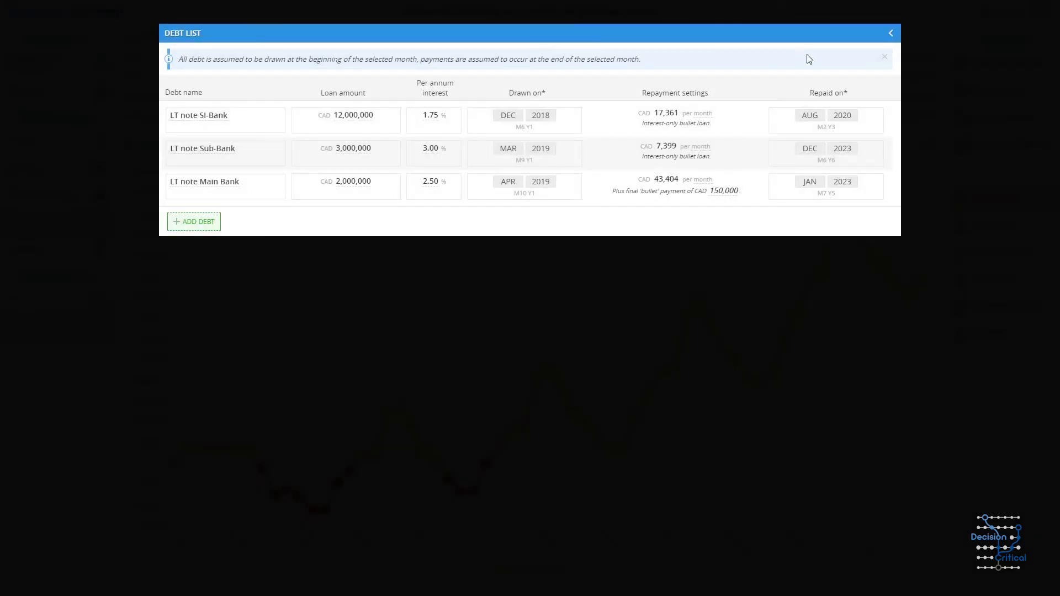
{"action": "left_click", "coordinate": [891, 33]}
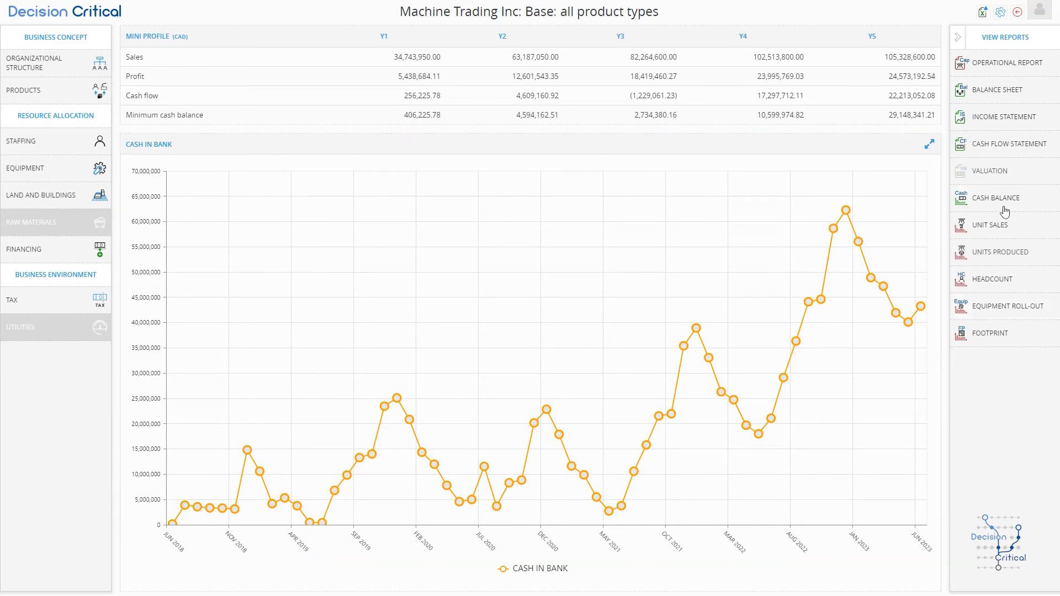
- Open the balance sheet and expand the long-term debt and paid-in capital lines to examine the individual loans and investment
{"action": "left_click", "coordinate": [985, 91]}
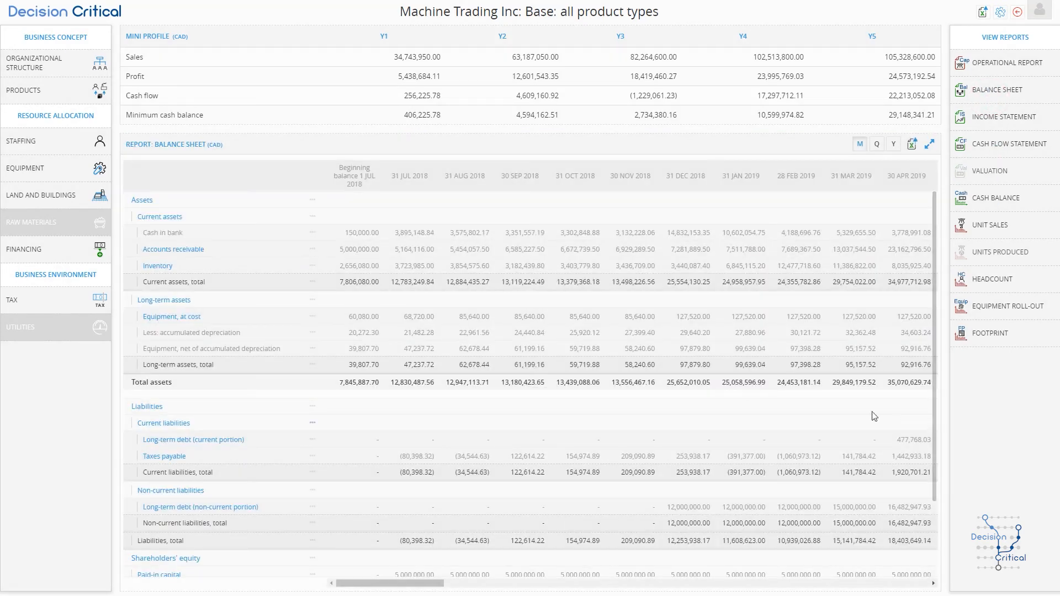
{"action": "left_click", "coordinate": [227, 443]}
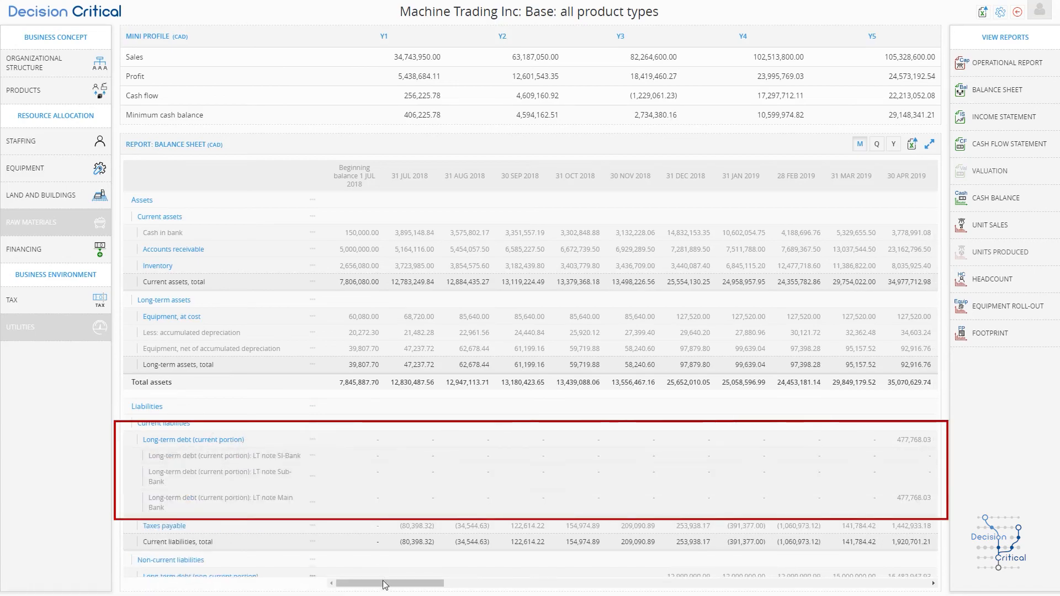
{"action": "mouse_move", "coordinate": [399, 584]}
{"action": "left_mouse_down"}
{"action": "mouse_move", "coordinate": [700, 585]}
{"action": "mouse_move", "coordinate": [400, 585]}
{"action": "left_mouse_up"}
{"action": "scroll", "coordinate": [320, 448], "scroll_direction": "down", "scroll_amount": 2}
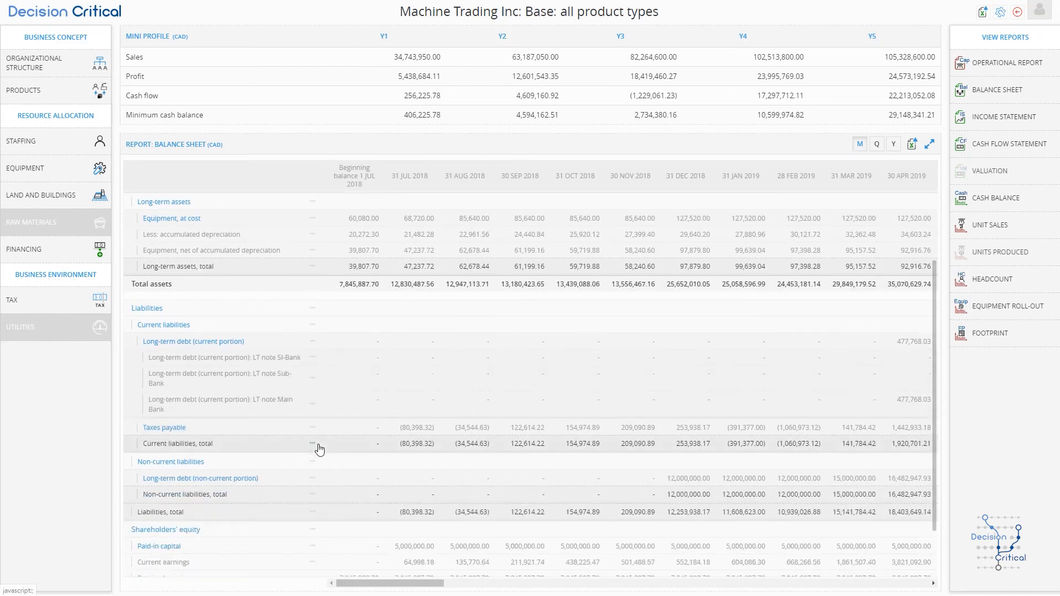
{"action": "left_click", "coordinate": [316, 475]}
{"action": "left_click", "coordinate": [328, 467]}
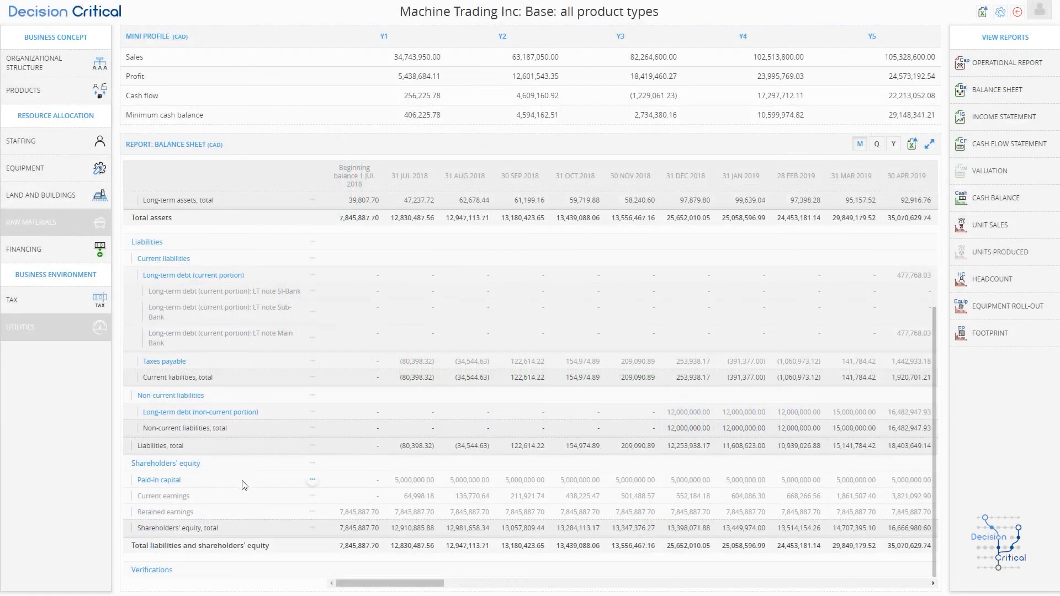
{"action": "left_click", "coordinate": [160, 481]}
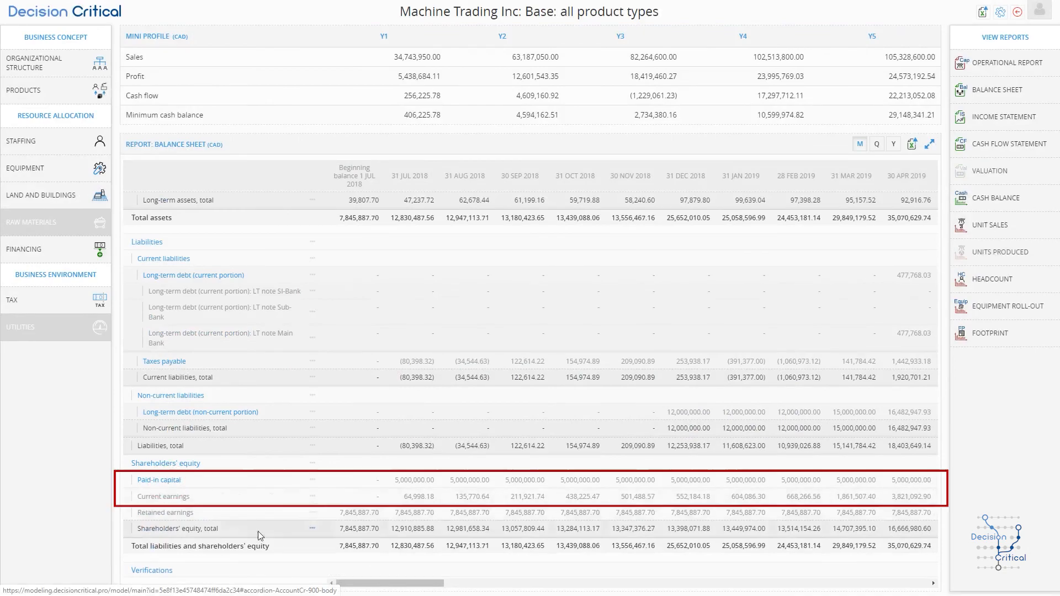
{"action": "left_click_drag", "start_coordinate": [378, 587], "coordinate": [342, 569]}
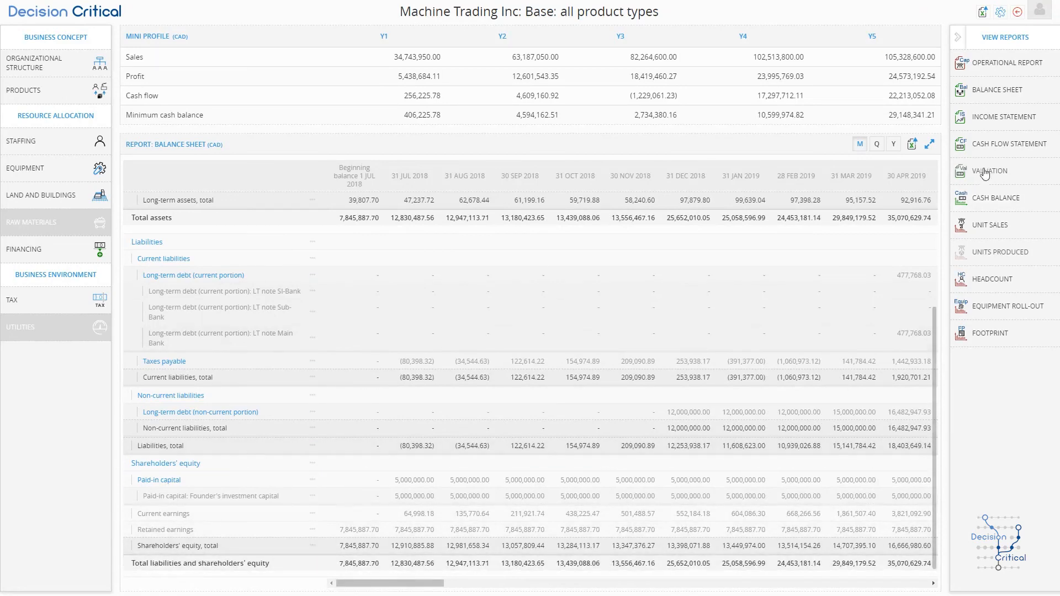
- Open the income statement and expand the interest expense line to examine interest per loan
{"action": "left_click", "coordinate": [1000, 115]}
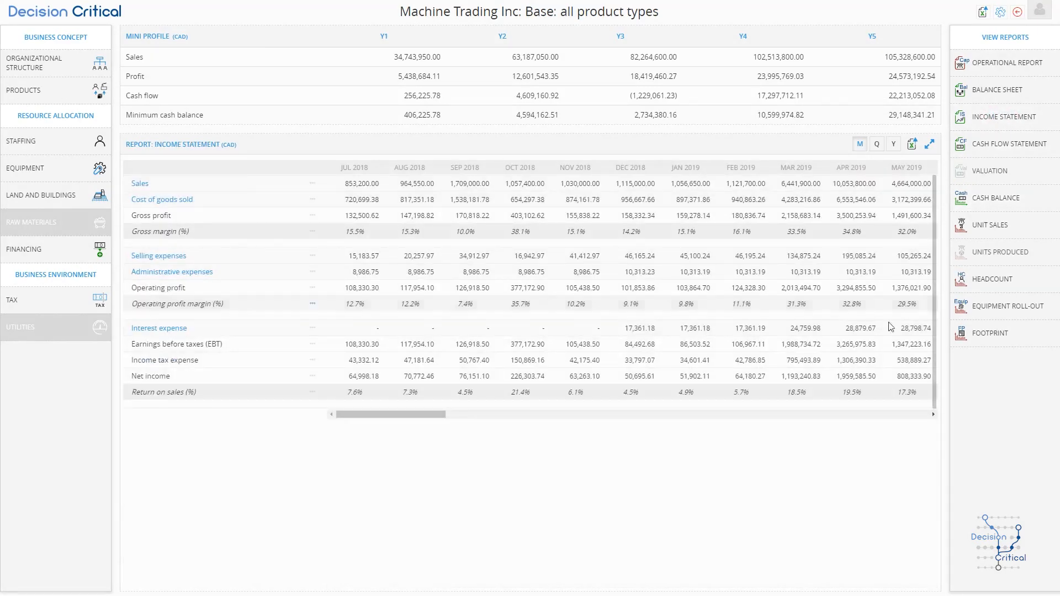
{"action": "left_click", "coordinate": [169, 329]}
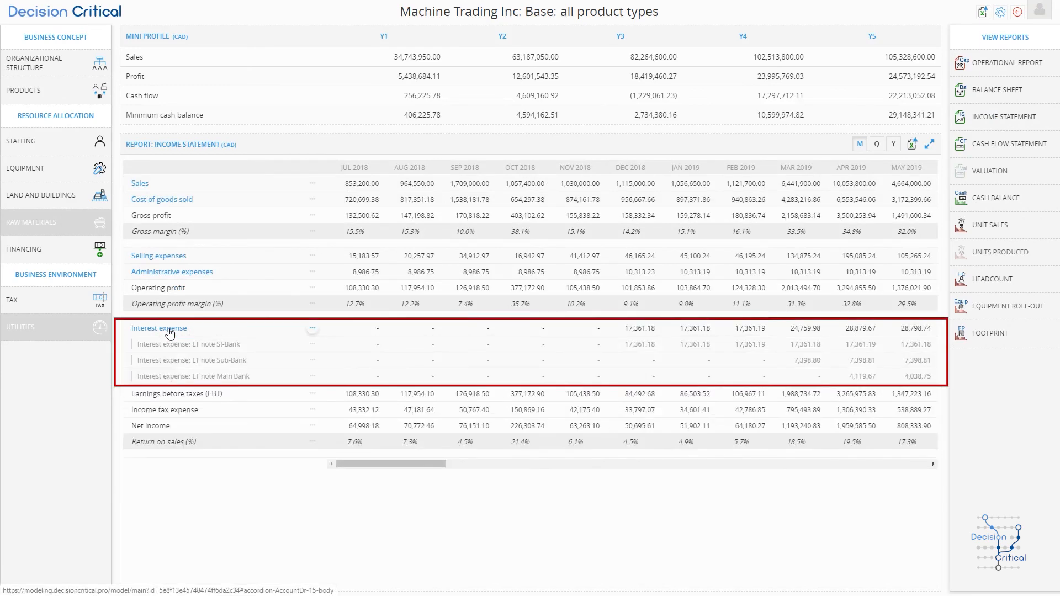
{"action": "mouse_move", "coordinate": [370, 466]}
{"action": "left_mouse_down"}
{"action": "mouse_move", "coordinate": [597, 461]}
{"action": "mouse_move", "coordinate": [356, 451]}
{"action": "left_mouse_up"}
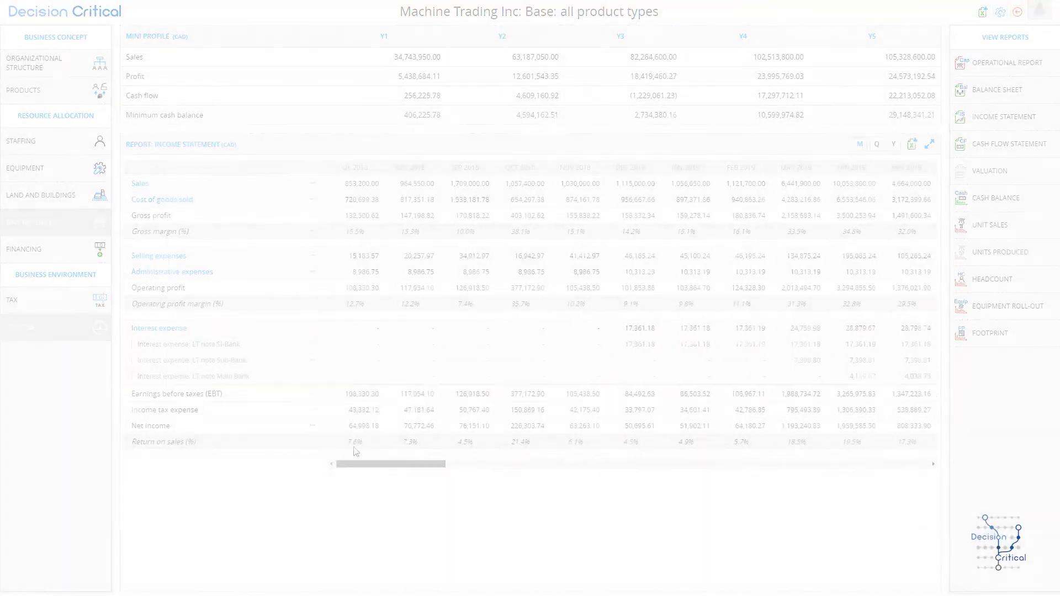